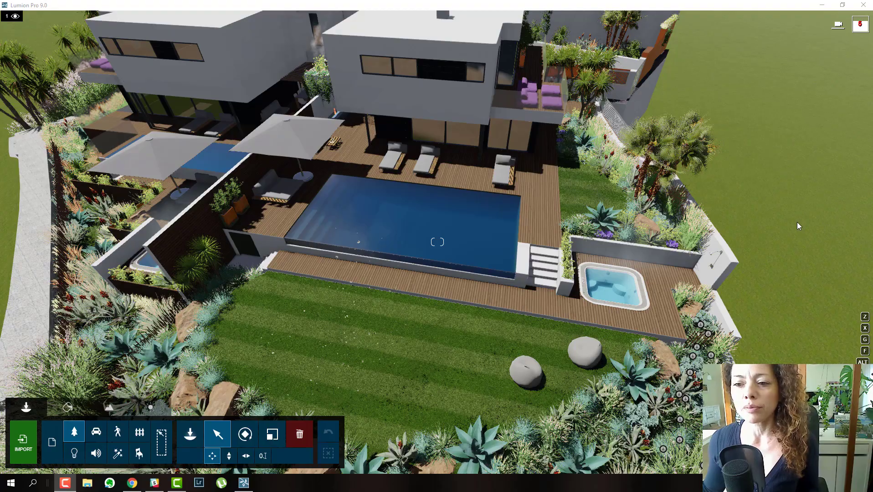
Examine the villa's pool terrace and the planting bed of the side garden up close
left_click(342, 296)
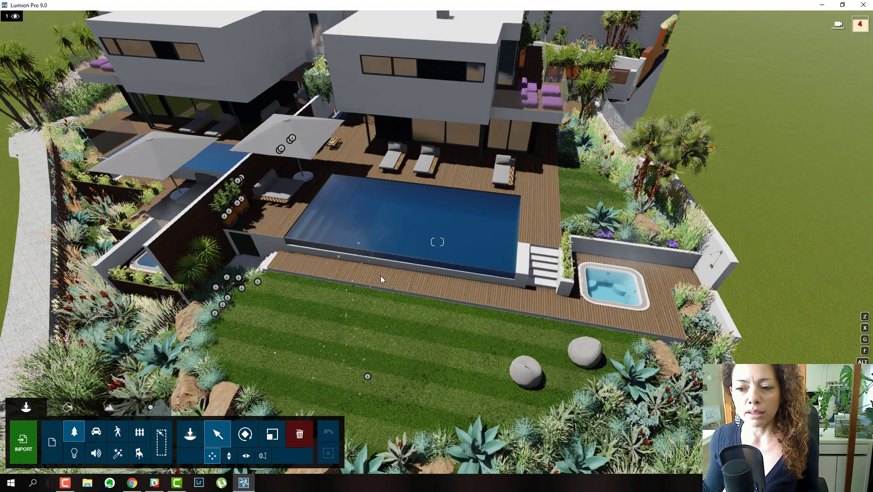
key("w")
scroll(384, 275, "up", 3)
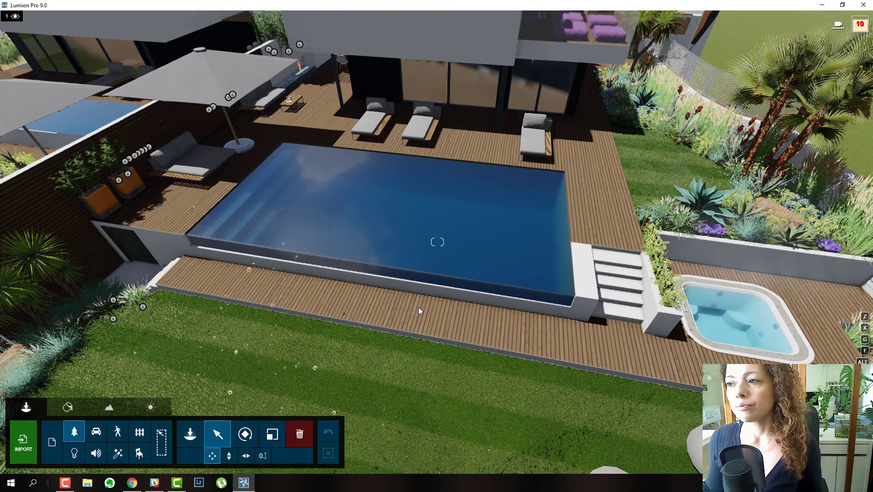
right_click_drag(437, 242, 282, 235)
key("w")
key("w")
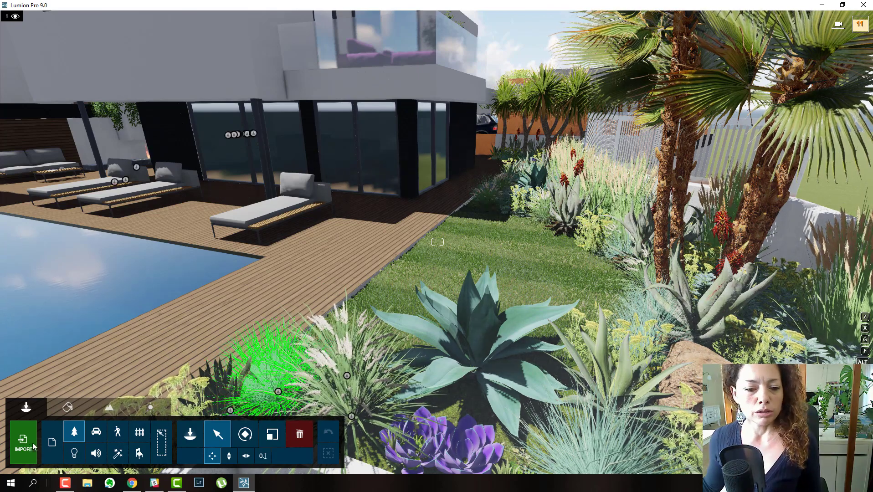
Look through the categories of the library of imported models and return to the plants category
left_click(52, 444)
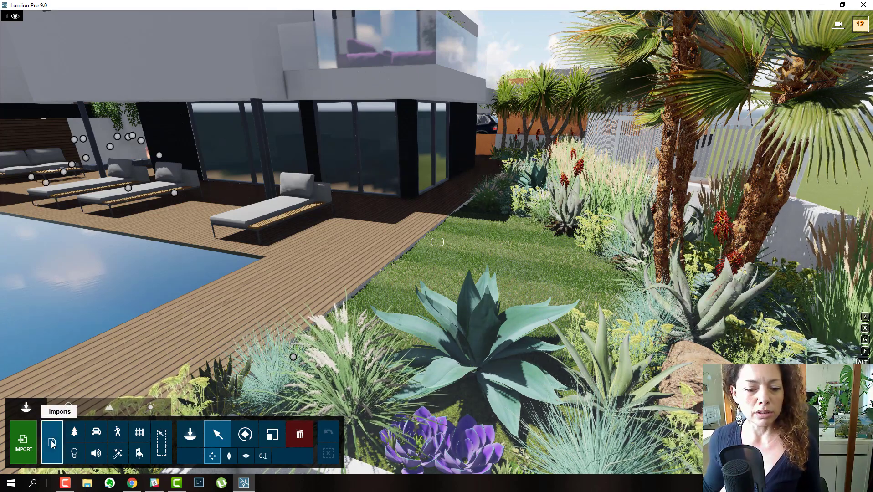
left_click(52, 444)
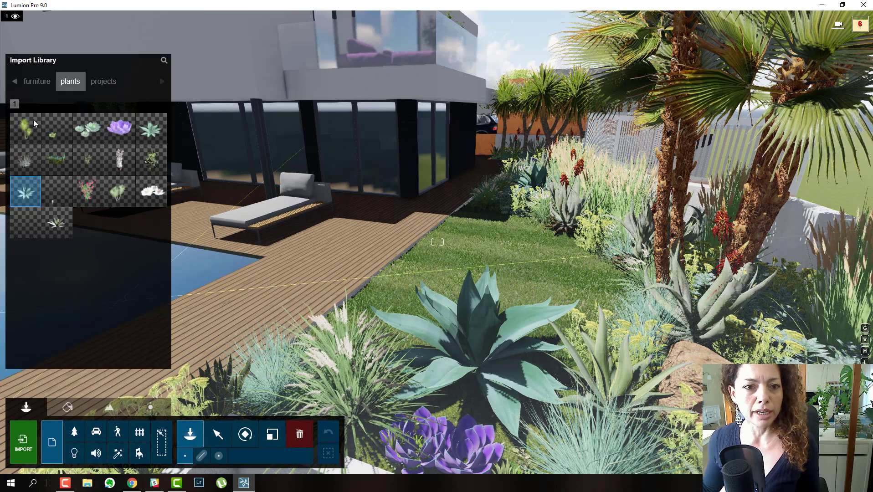
left_click(15, 82)
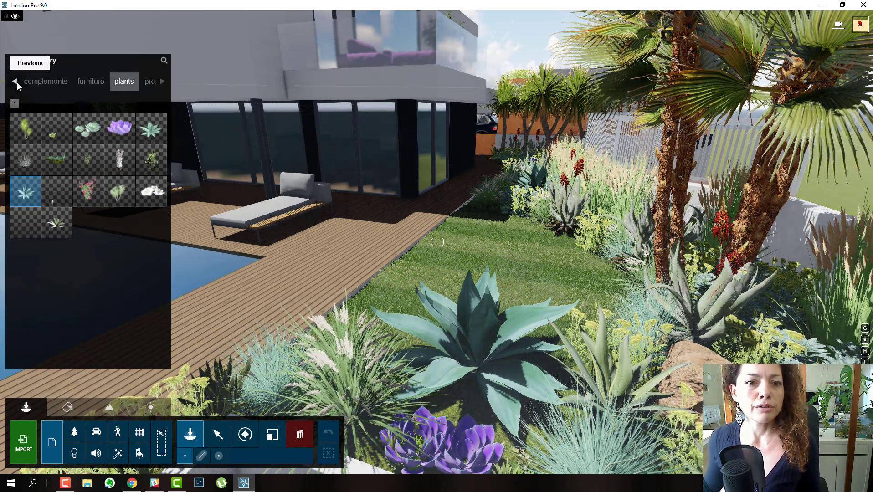
left_click(15, 82)
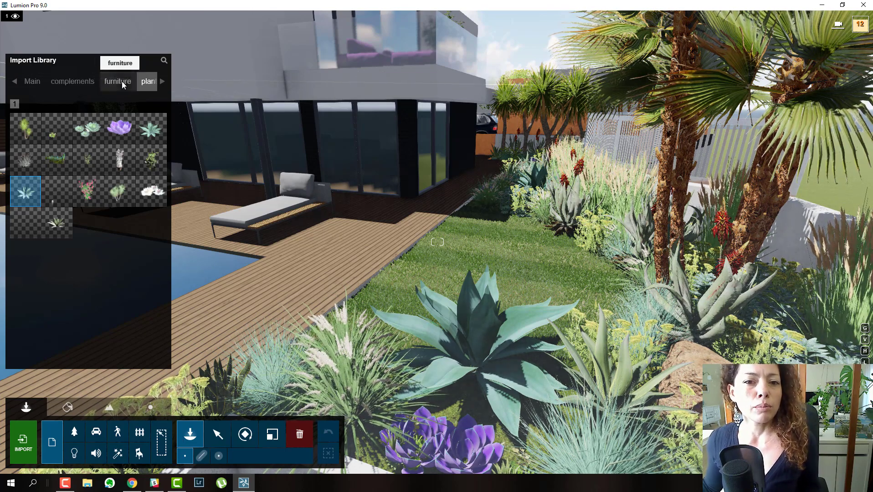
left_click(163, 81)
left_click(161, 81)
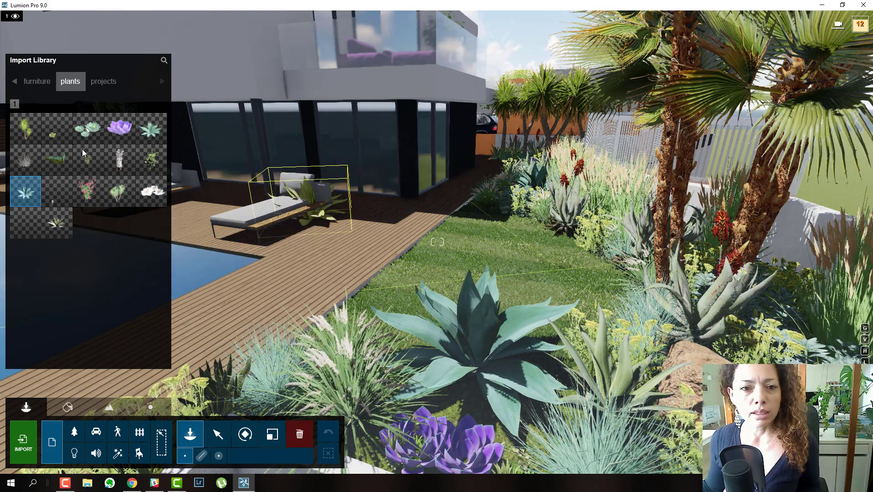
Preview the first model of the imported plants category in the scene, leave it unplaced and return to object selection
left_click(28, 135)
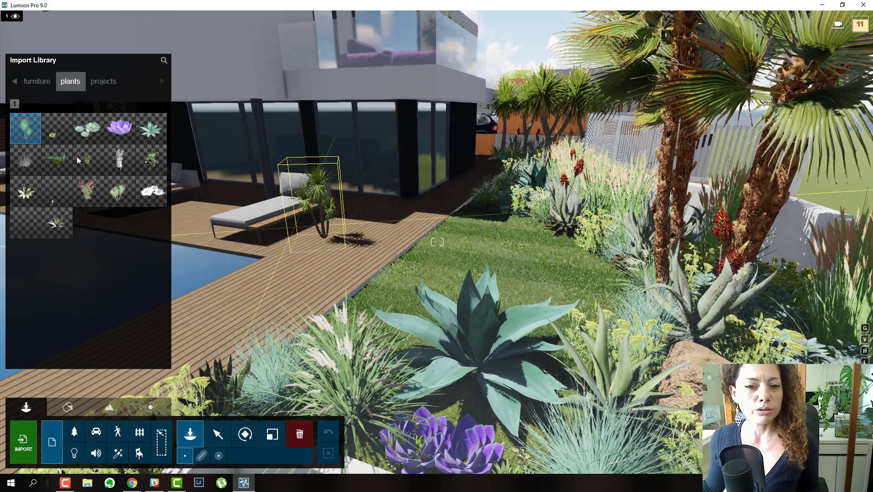
mouse_move(96, 191)
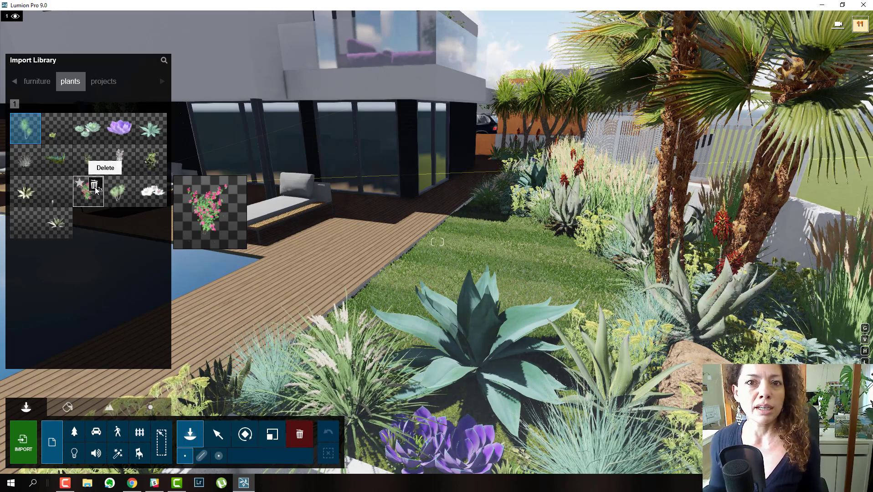
left_click(460, 201)
left_click(243, 438)
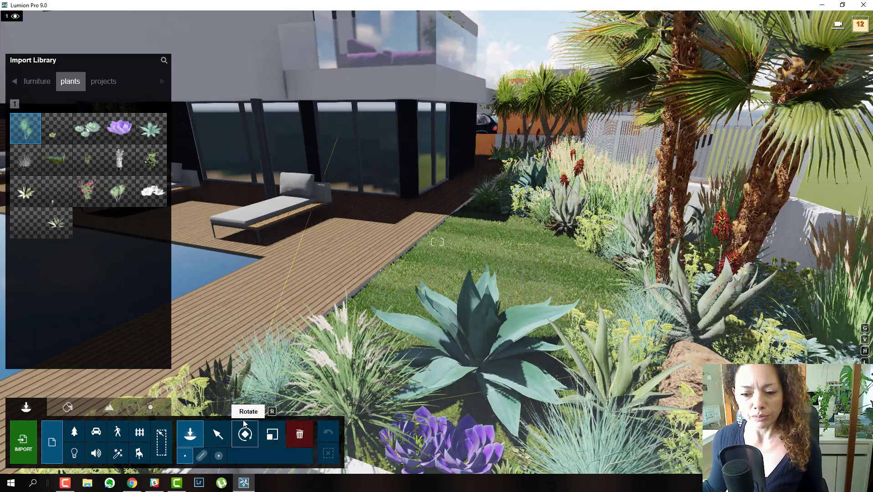
left_click(218, 433)
Examine the side garden's planting along the slatted fence, from the grasses and red-flowered aloes to the palm group
key("s")
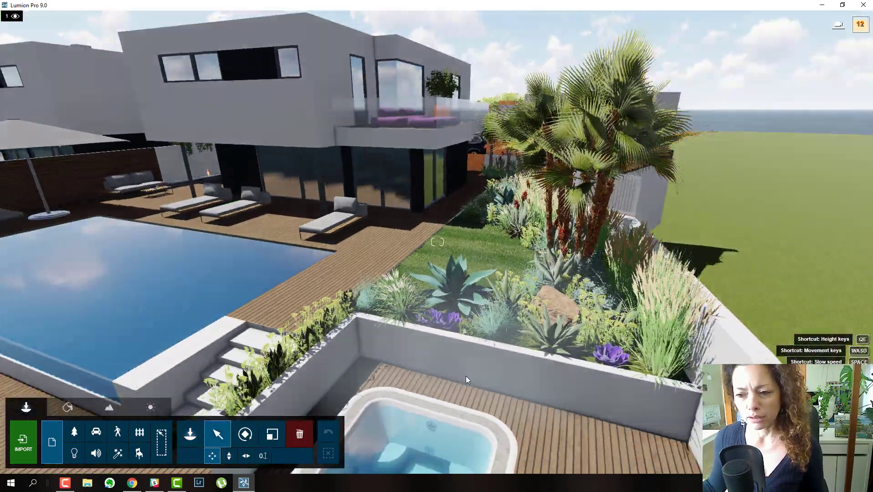
key("w")
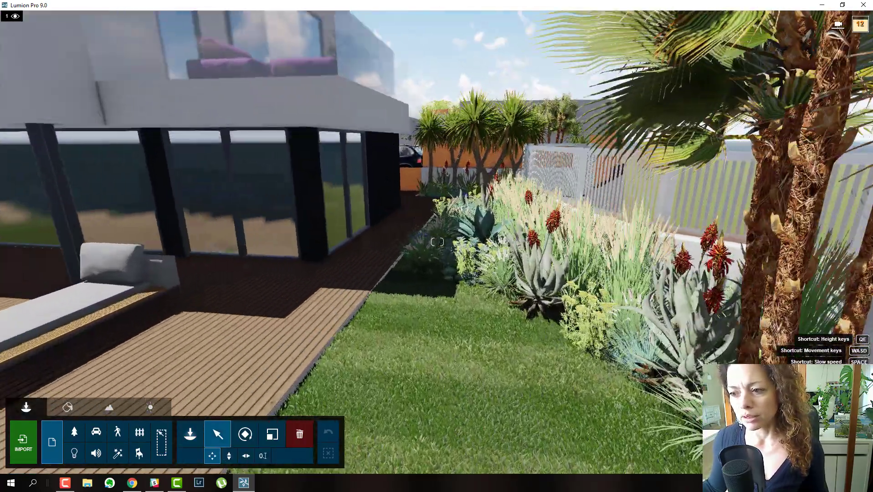
key("w")
right_click_drag(437, 242, 579, 204)
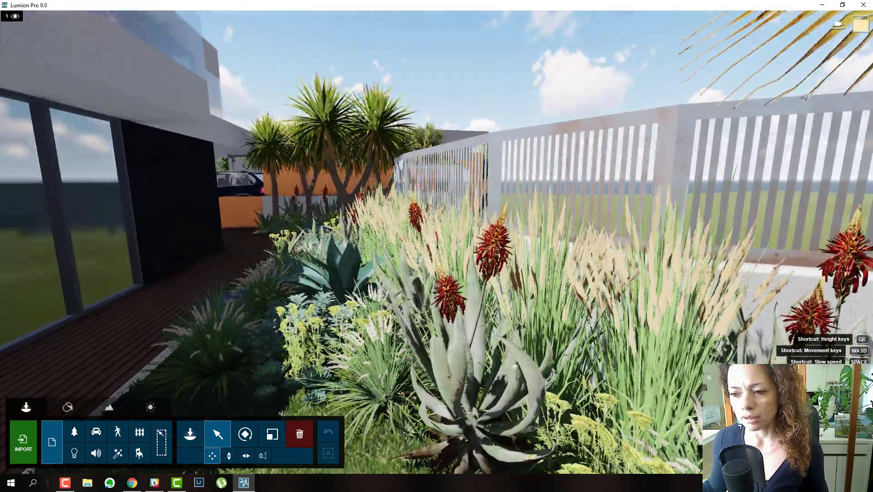
key("w")
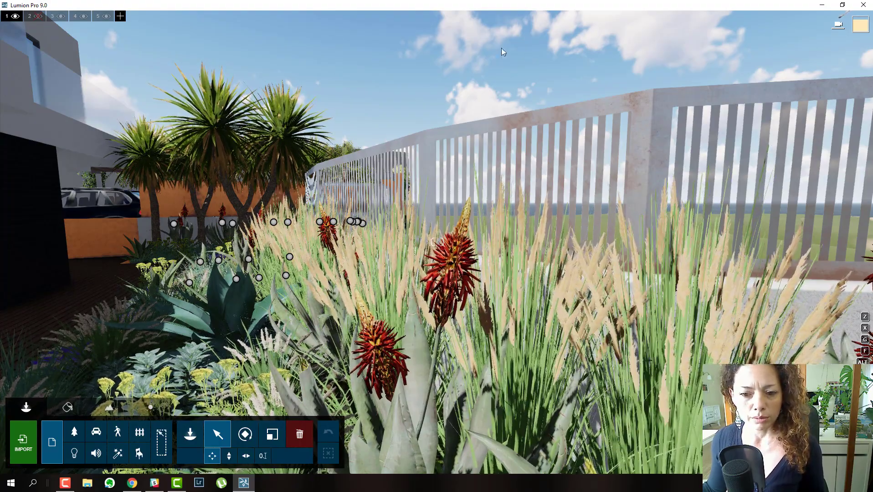
key("s")
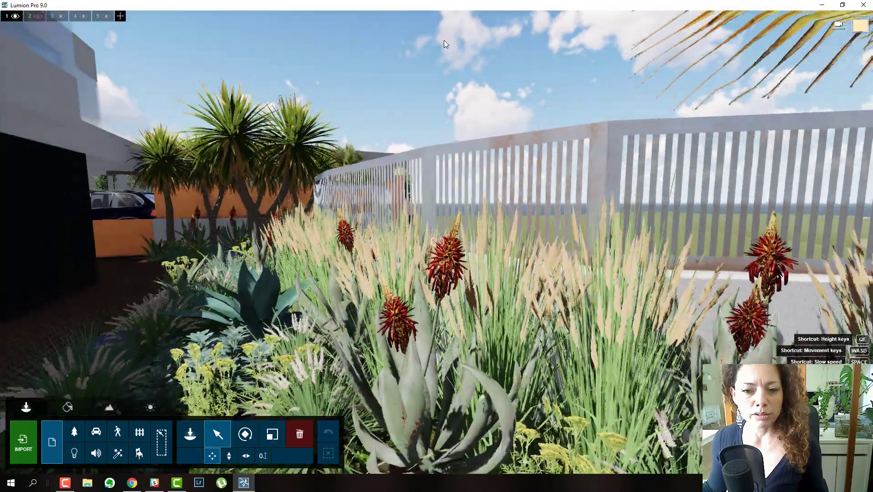
key("s")
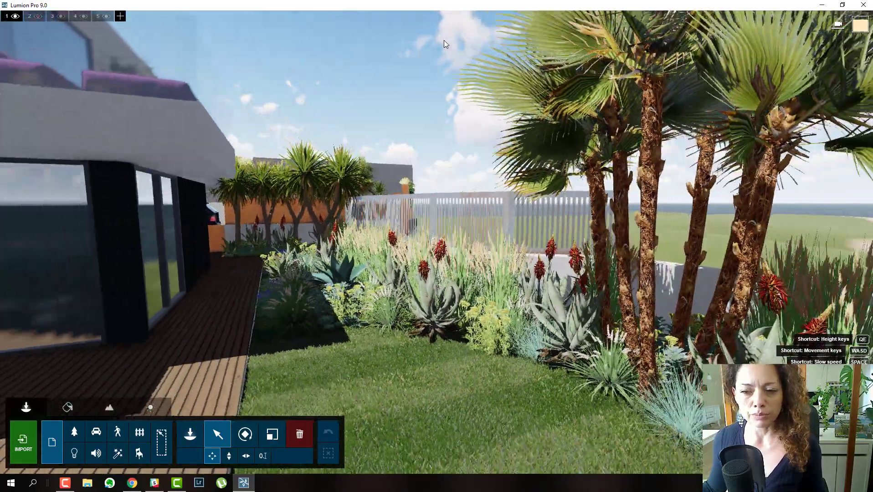
key("s")
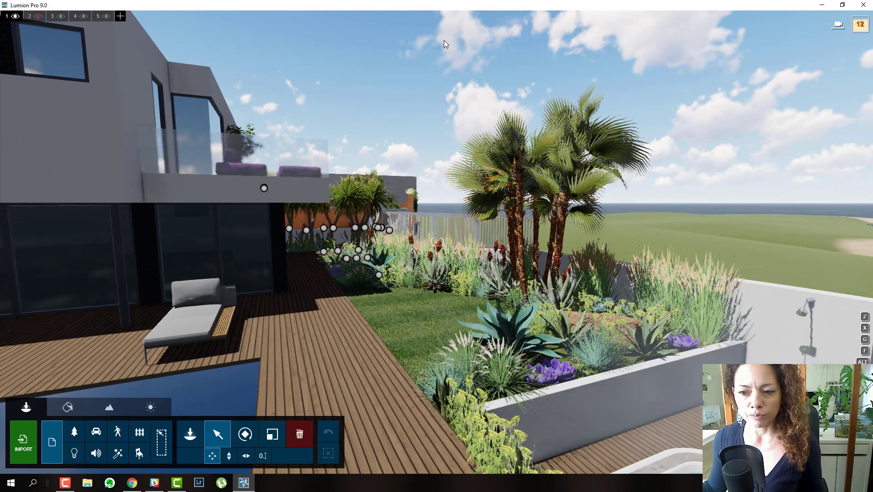
key("w")
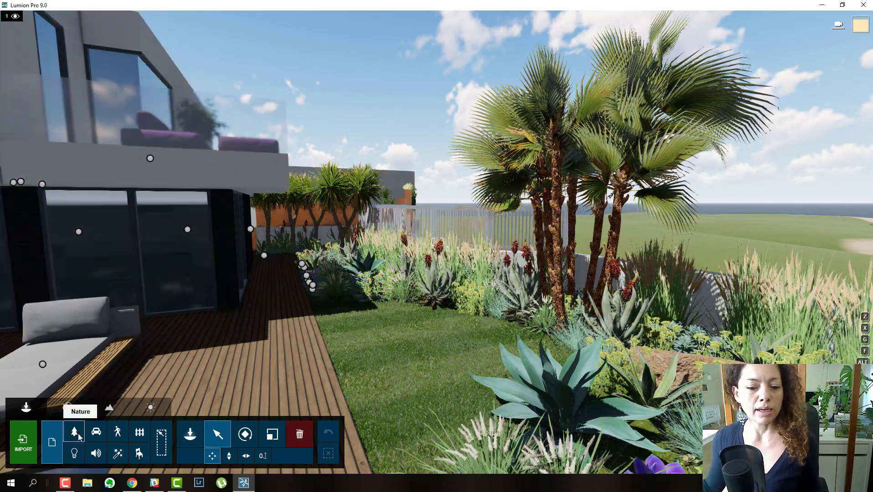
Place an American Aloe from the Nature Library's Plants category on the lawn beside the large agave
left_click(77, 435)
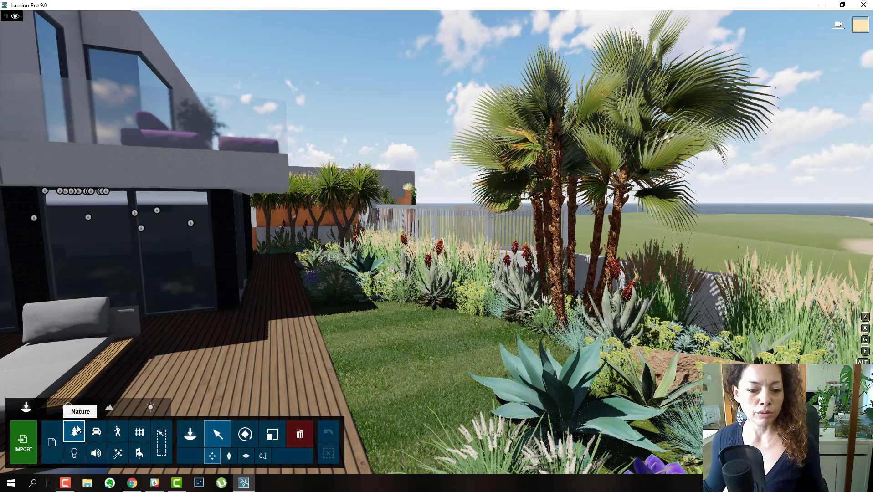
left_click(77, 436)
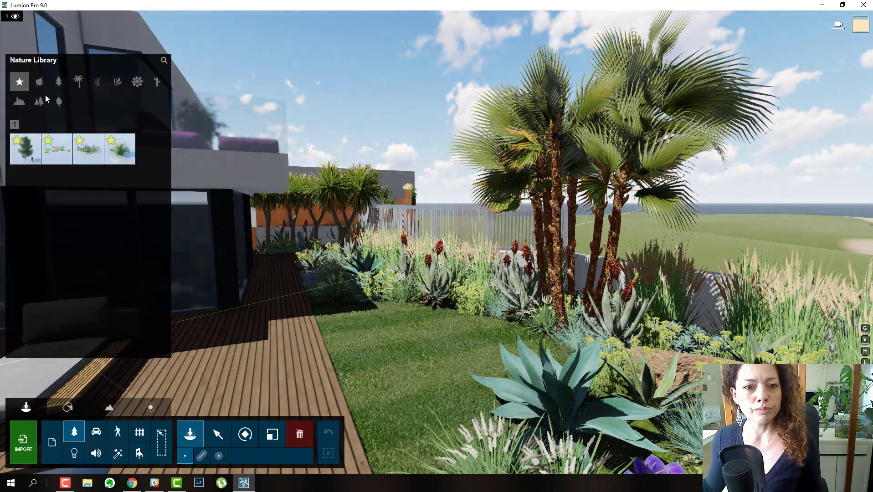
left_click(117, 84)
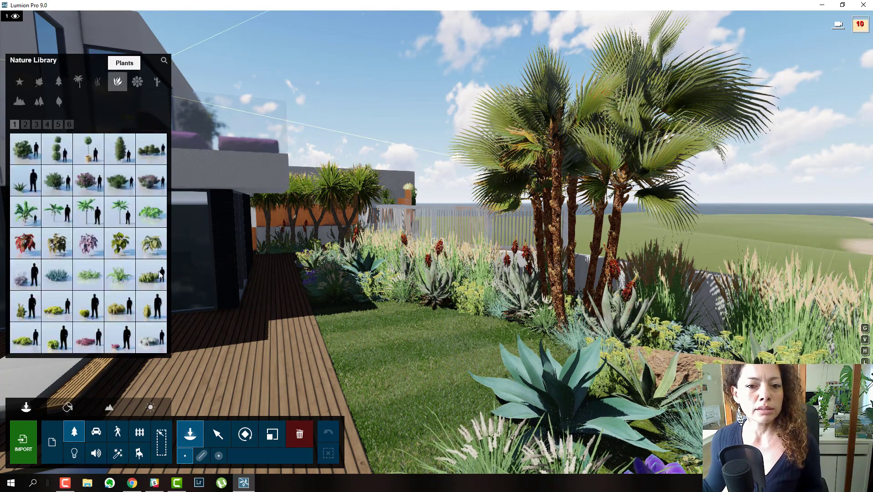
left_click(19, 186)
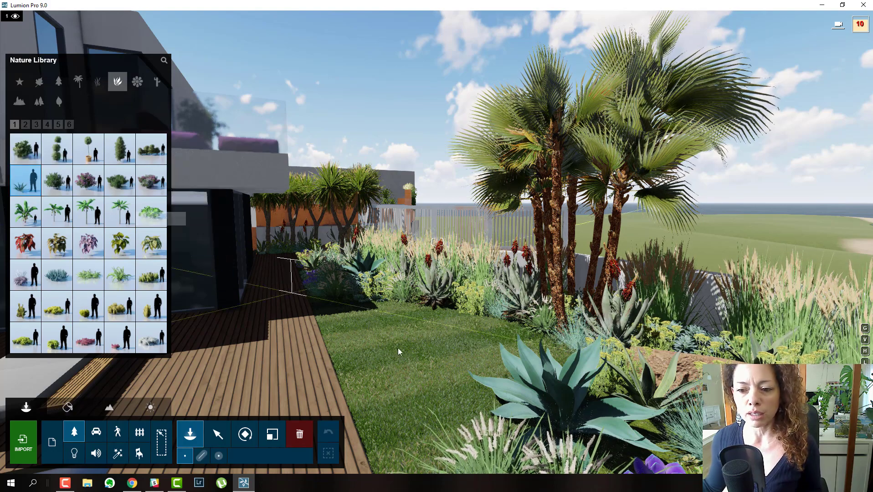
left_click(425, 374)
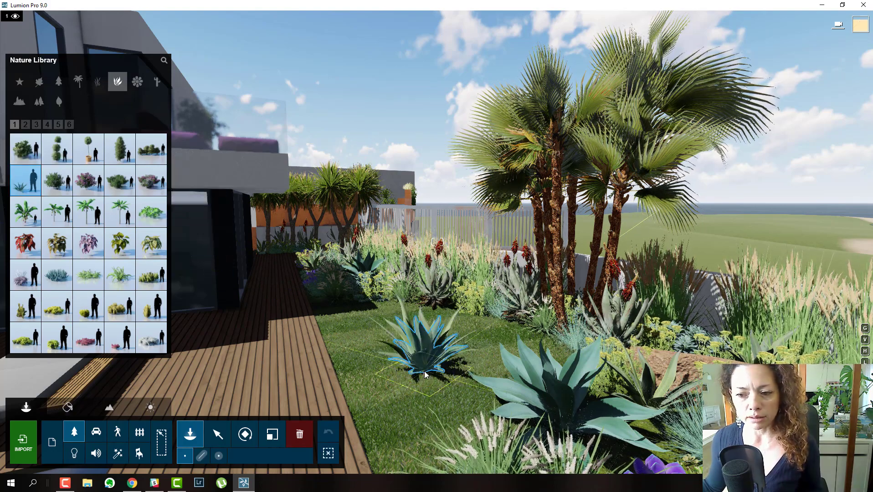
Look through pages 2 to 5 of the Plants category and place a Swiss Cheese Plant on the lawn beside the aloe
mouse_move(149, 321)
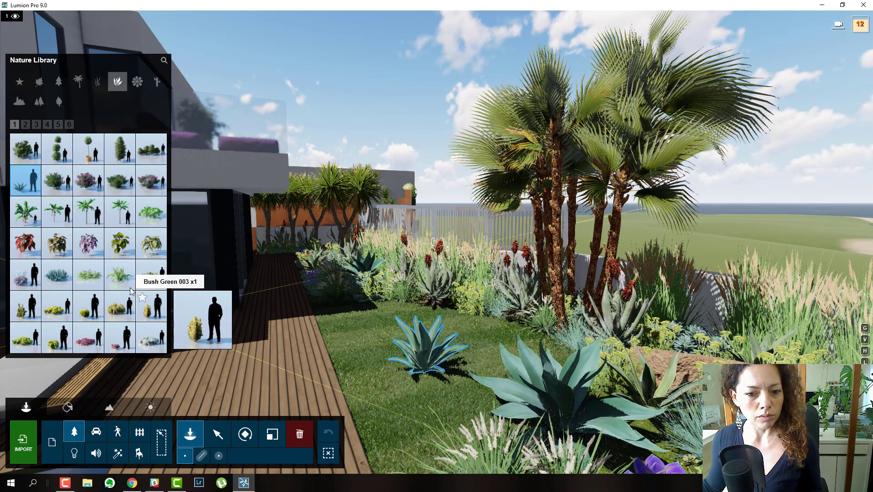
mouse_move(116, 277)
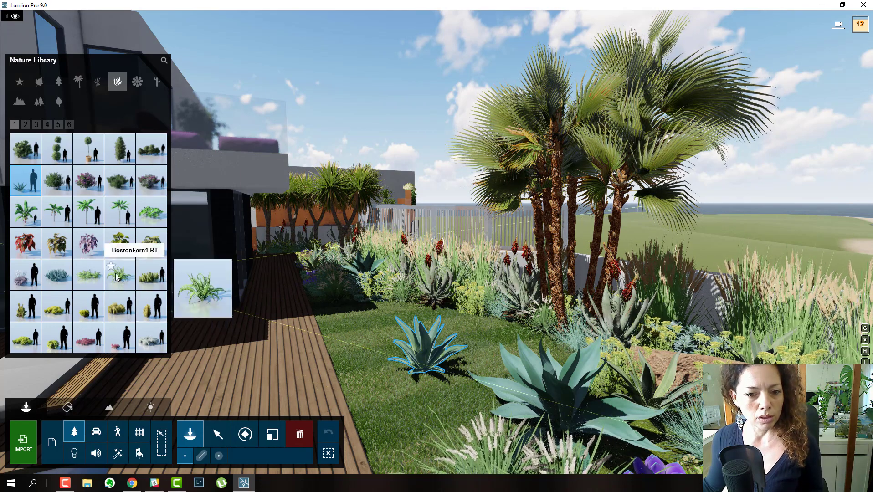
left_click(25, 125)
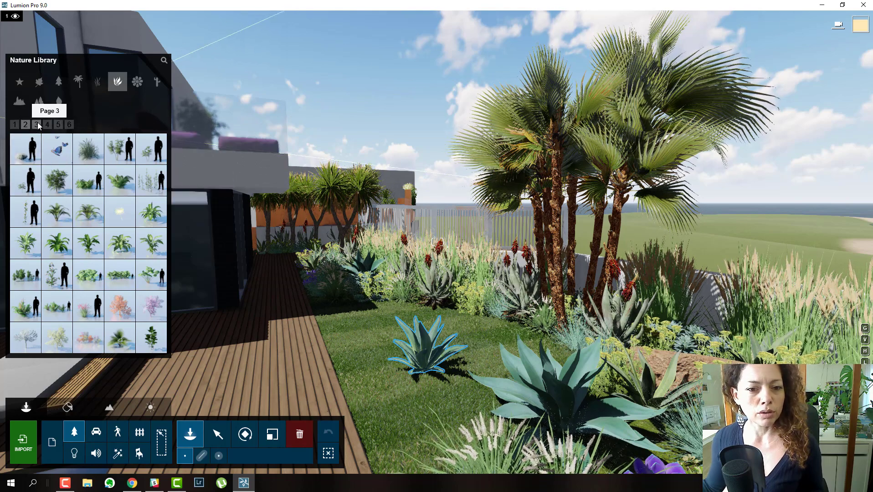
left_click(37, 123)
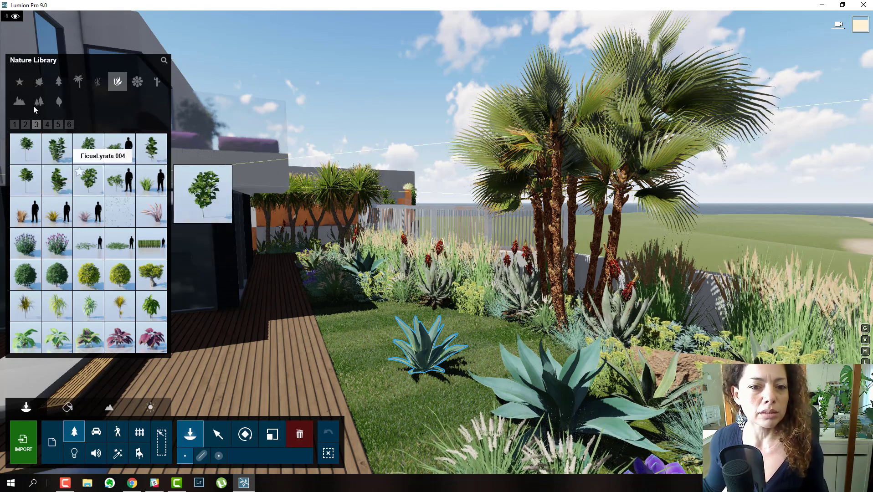
left_click(48, 125)
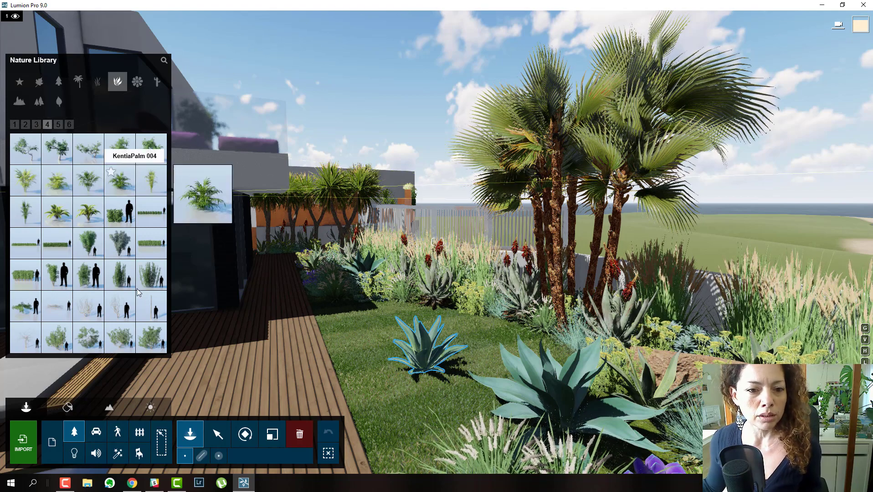
left_click(59, 125)
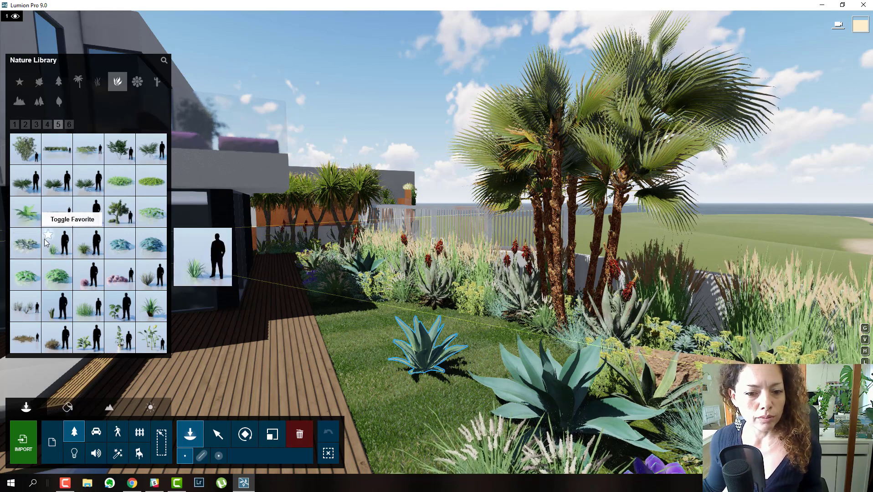
left_click(124, 313)
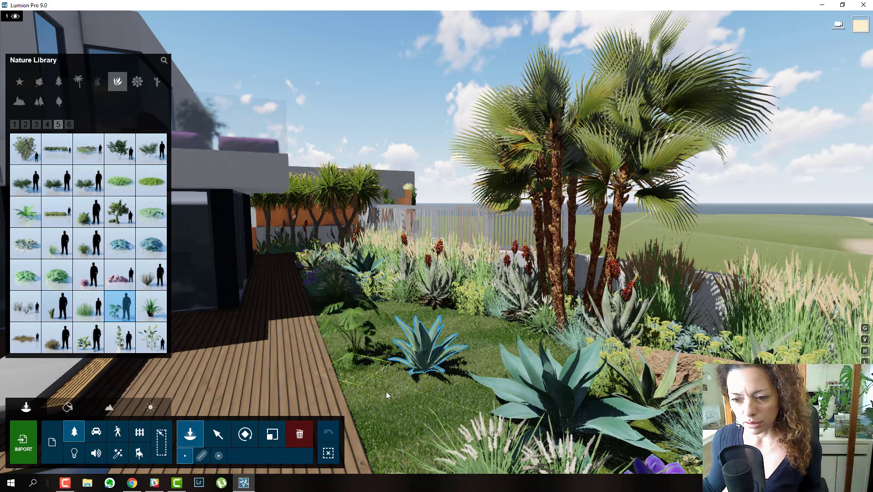
left_click(372, 402)
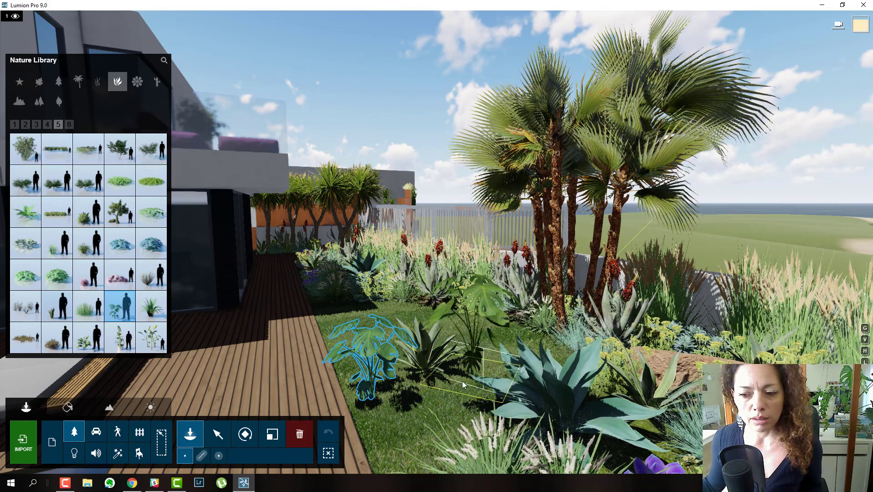
Check the plants on pages 6 and 1 of the Nature Library and view the two placed plants from above
left_click(69, 124)
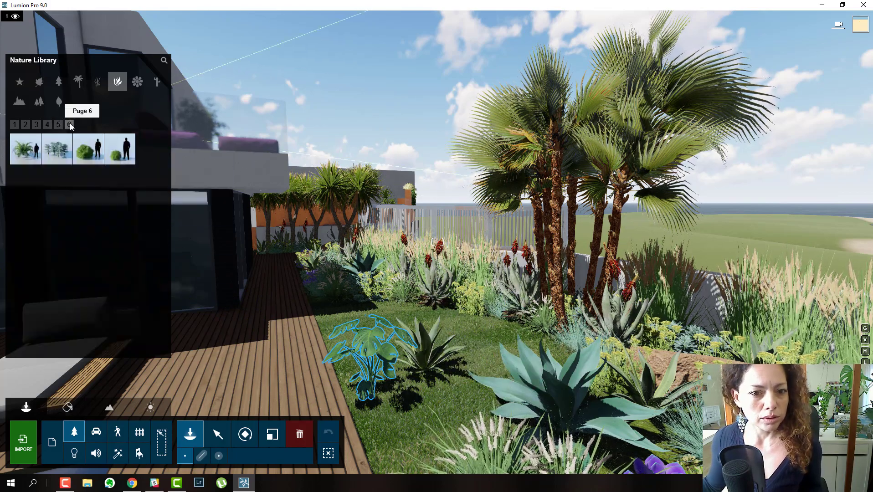
left_click(14, 125)
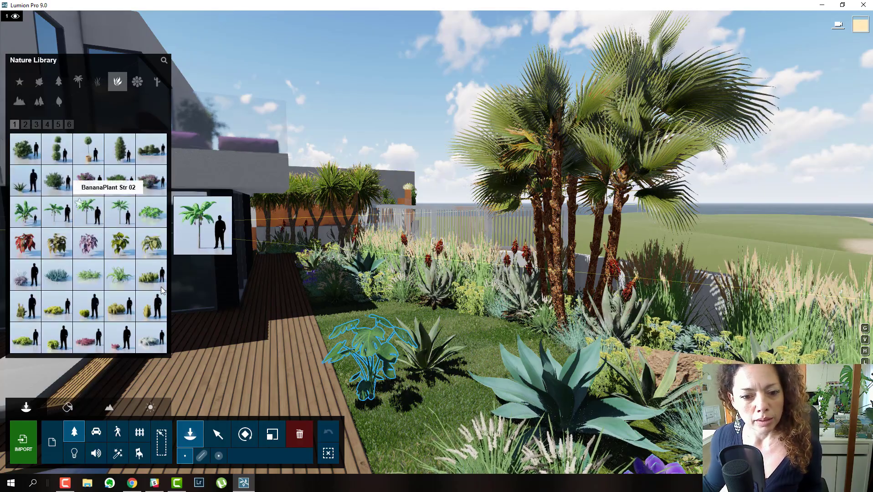
right_click_drag(397, 355, 394, 397)
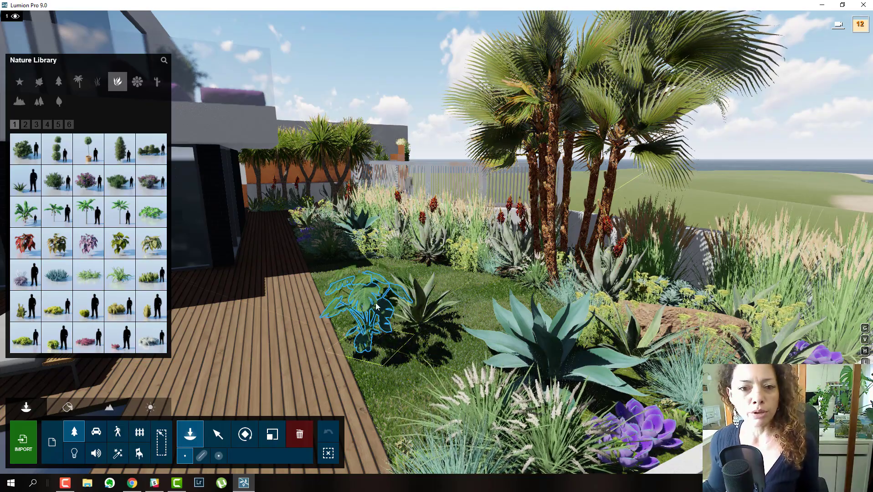
Load Agave+Tromba+de+Elefante-+Arbusto+VRAY.skp from the Downloads folder as a new model to import
left_click(25, 442)
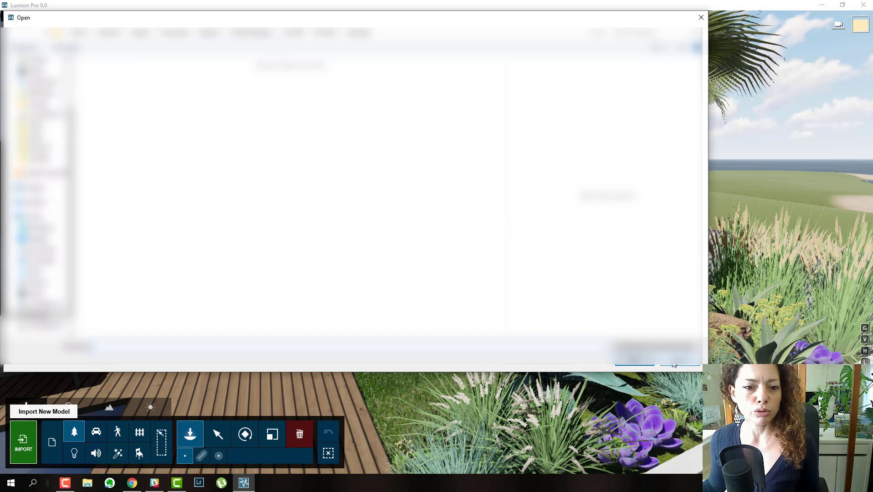
scroll(34, 83, "up", 1)
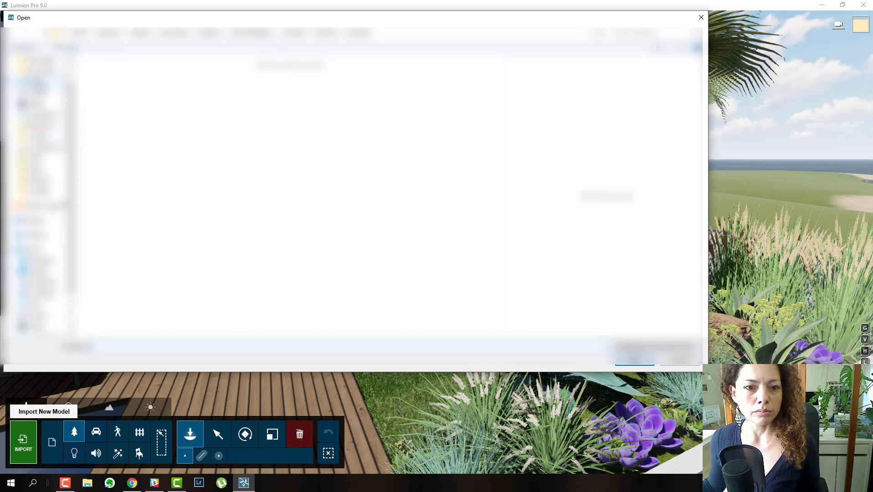
left_click(43, 60)
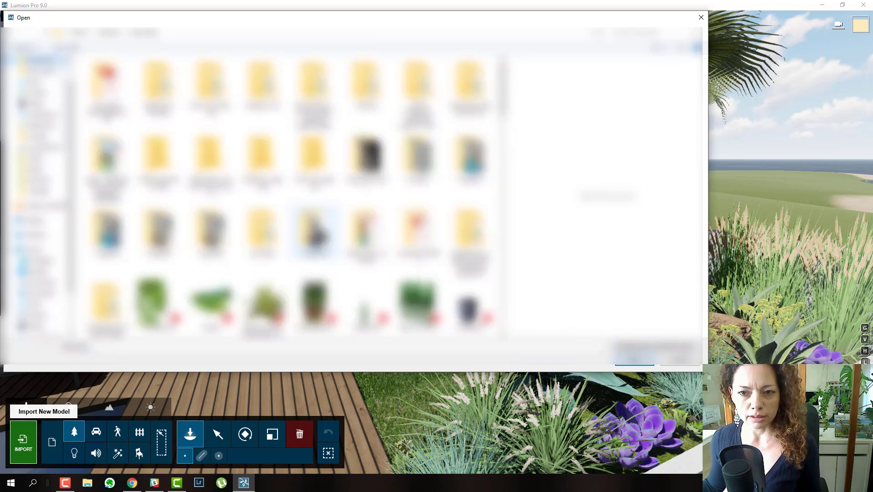
scroll(312, 228, "down", 5)
scroll(311, 229, "up", 5)
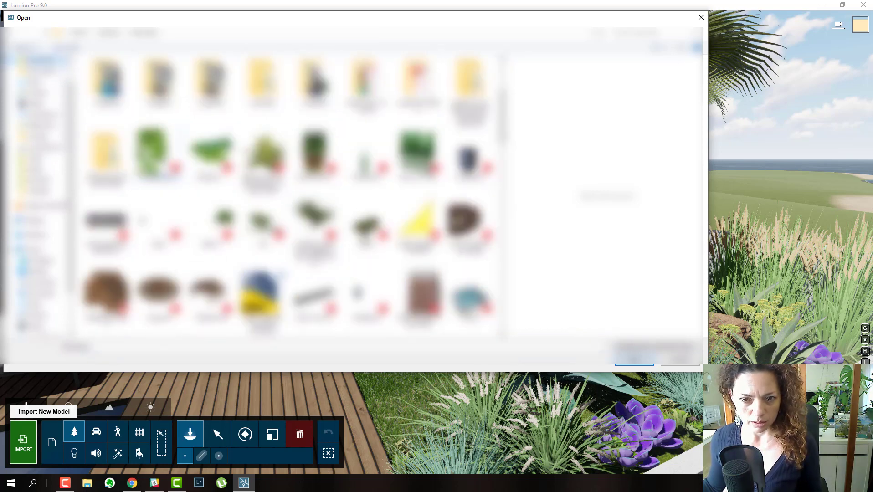
left_click(263, 159)
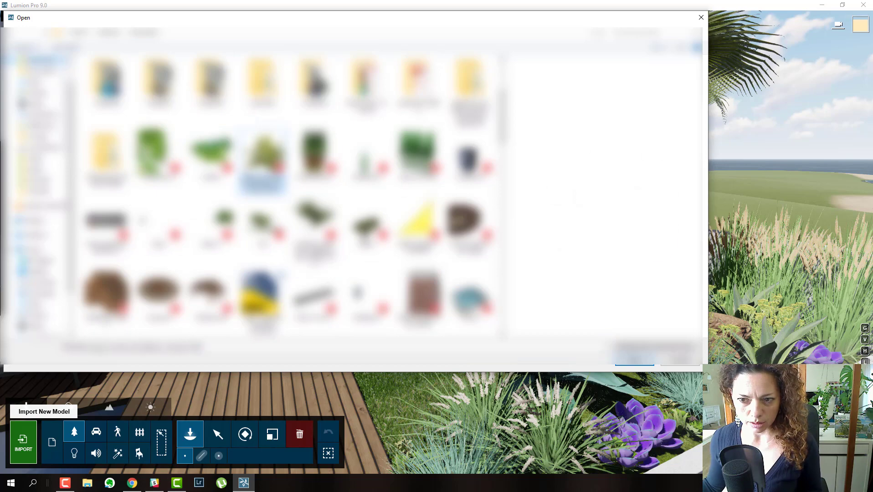
left_click(635, 364)
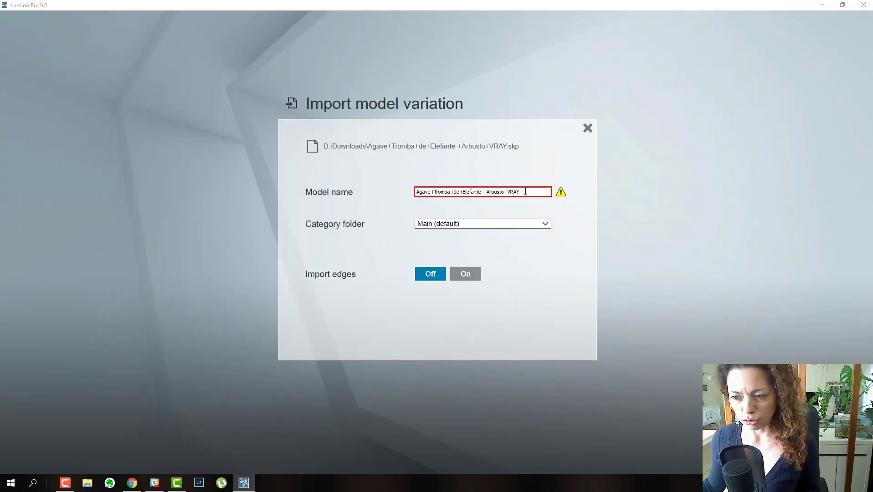
Check the category folder choices for the agave model, including the option for a new folder, and cancel the import
left_click(499, 226)
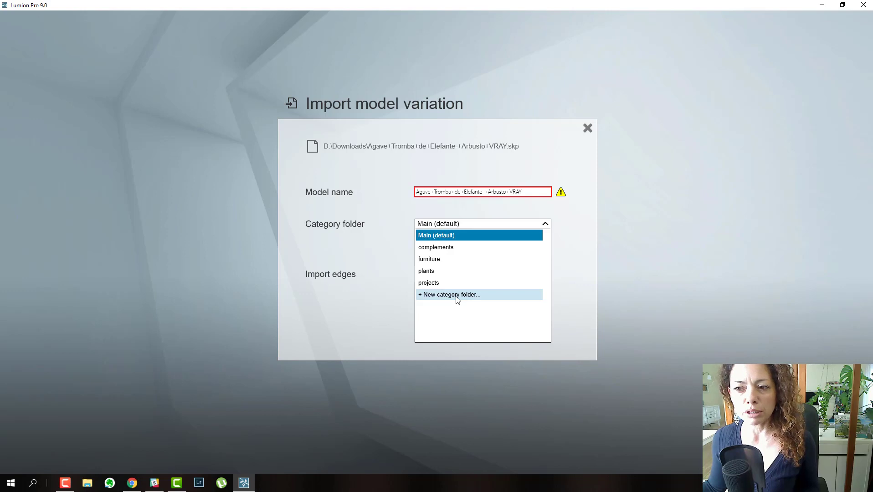
left_click(378, 255)
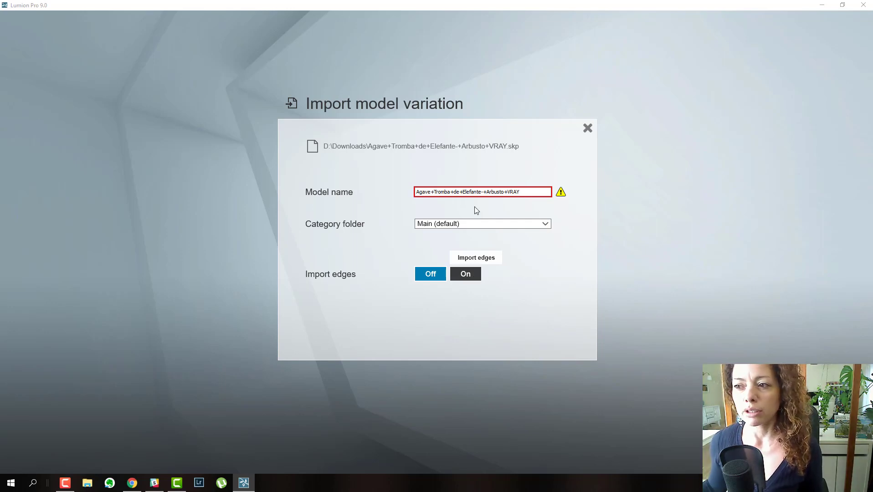
left_click(586, 130)
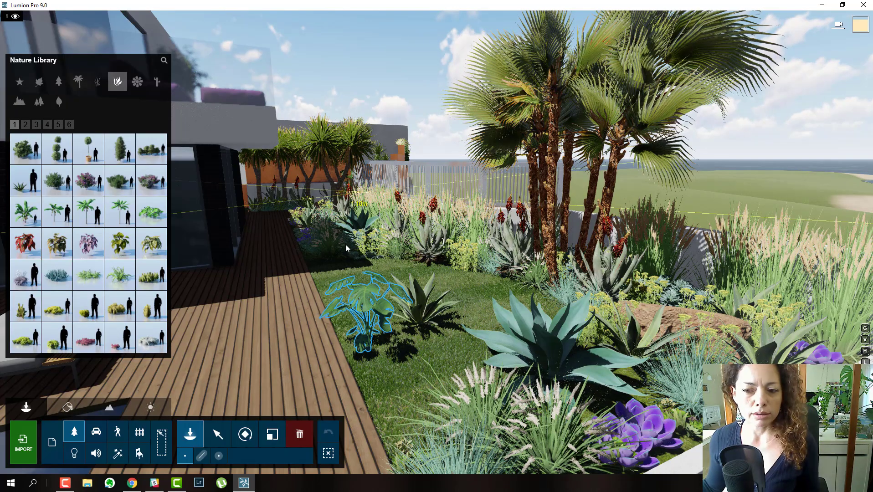
Select the imported chaise on the pool deck and inspect its properties, including the option to add a variation
right_click_drag(346, 247, 410, 264)
key("w")
key("a")
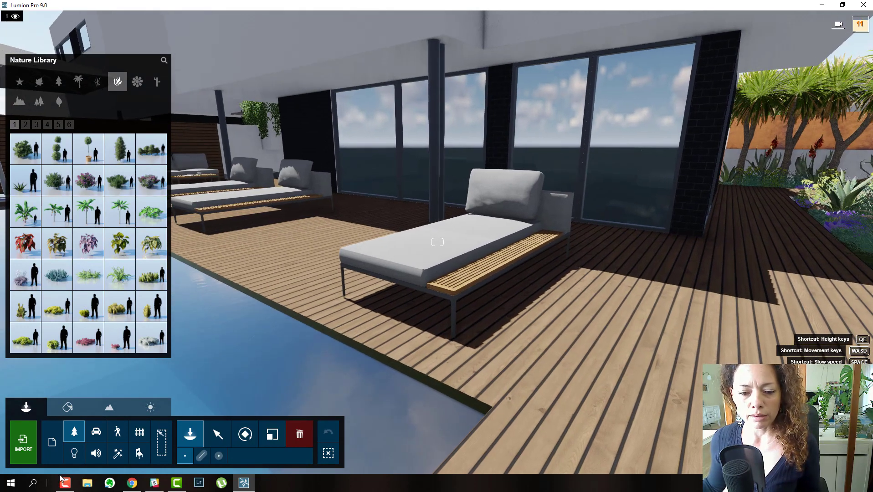
left_click(52, 442)
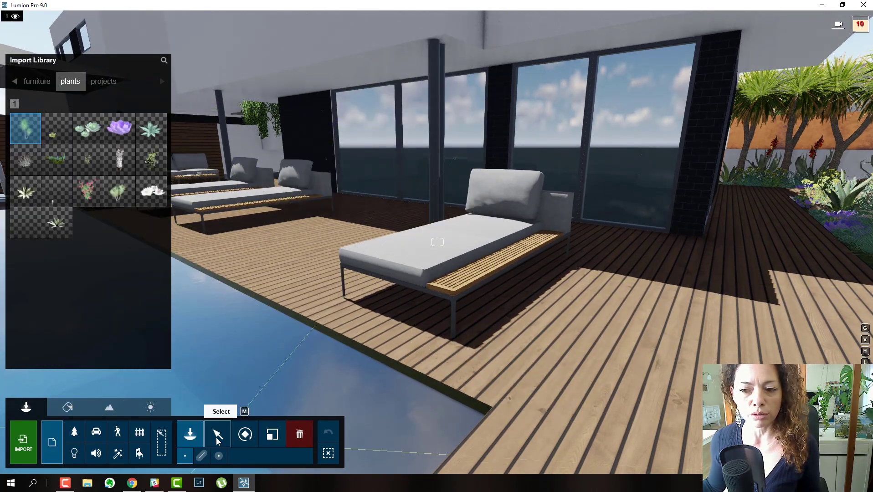
left_click(218, 434)
left_click(414, 274)
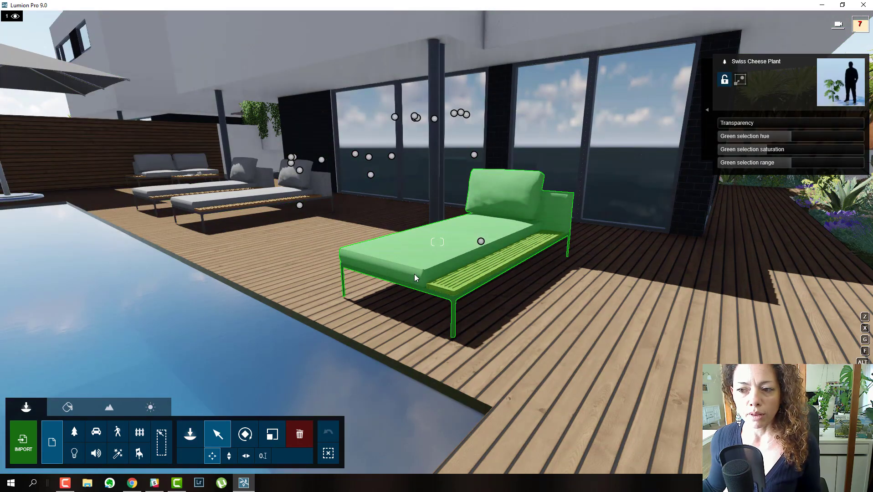
left_click(414, 274)
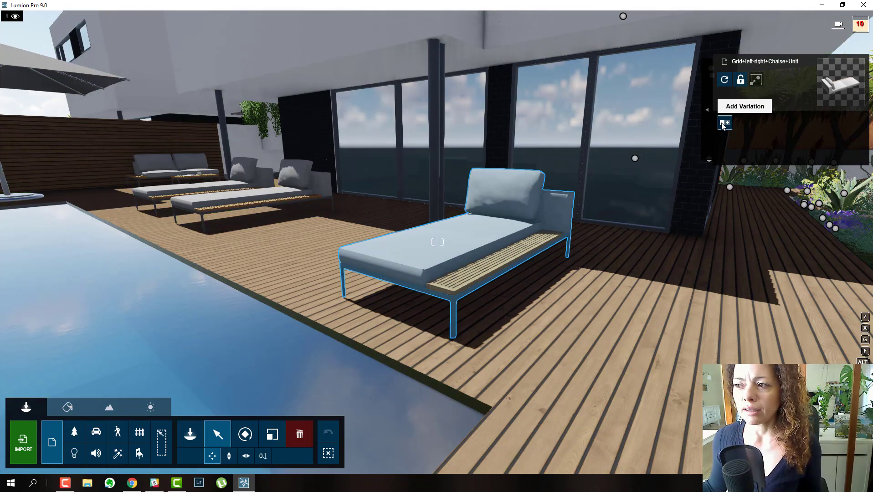
left_click(468, 311)
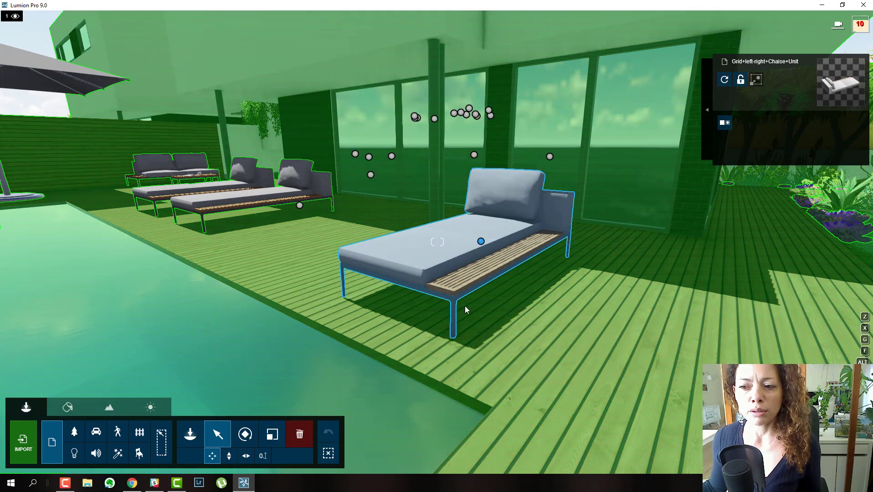
left_click(221, 185)
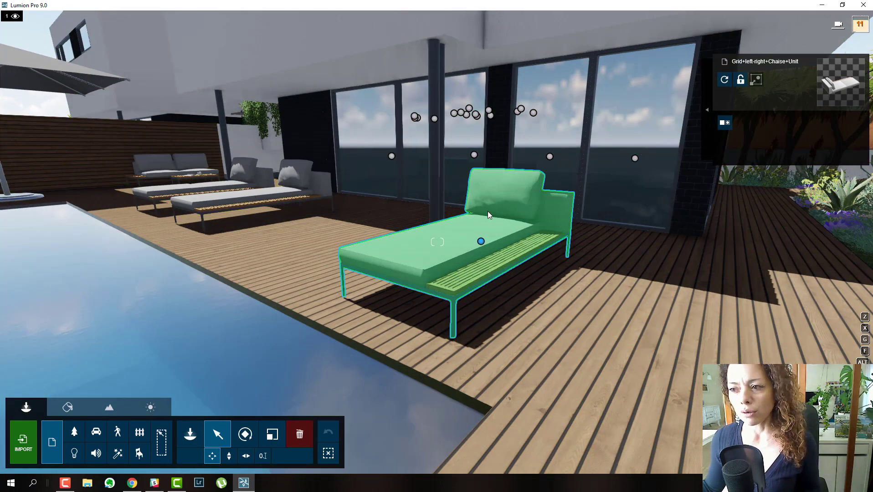
Delete the American Aloe and the Swiss Cheese Plant from the lawn beside the deck
key("s")
key("s")
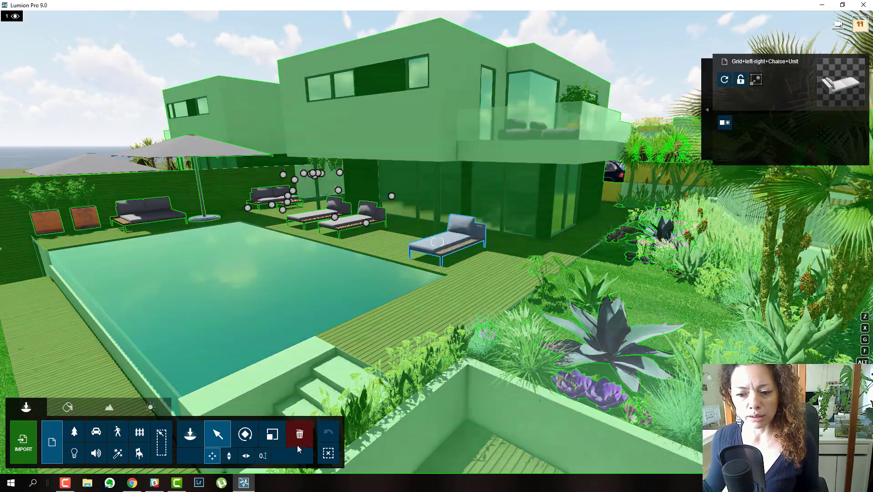
left_click(298, 443)
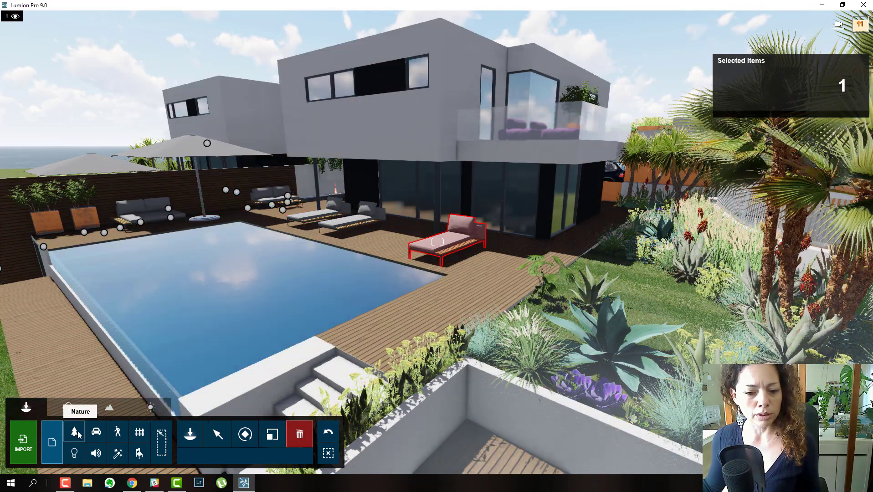
left_click(75, 433)
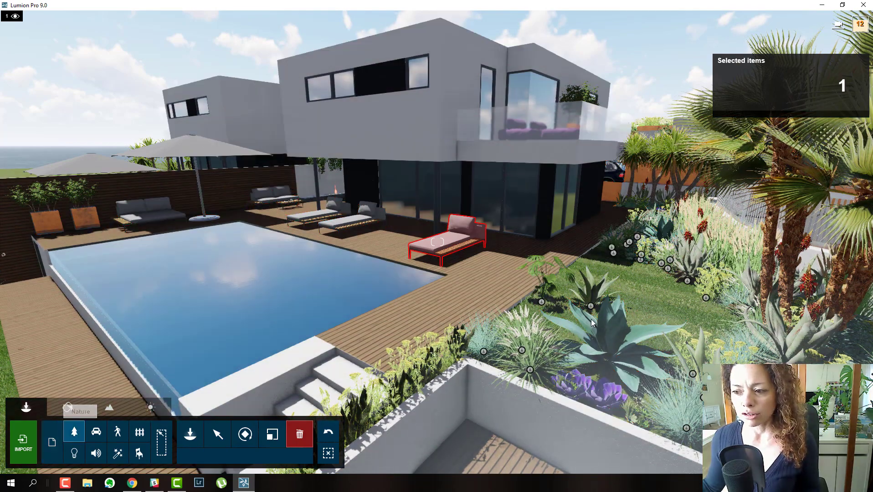
left_click(590, 309)
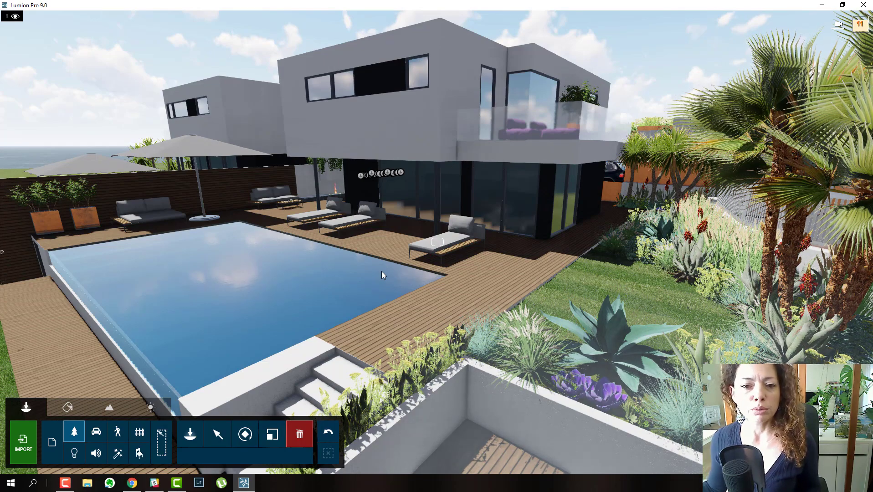
Examine the villa's pool terrace, balcony and side garden from raised viewpoints
right_click_drag(638, 310, 655, 255)
key("w")
key("q")
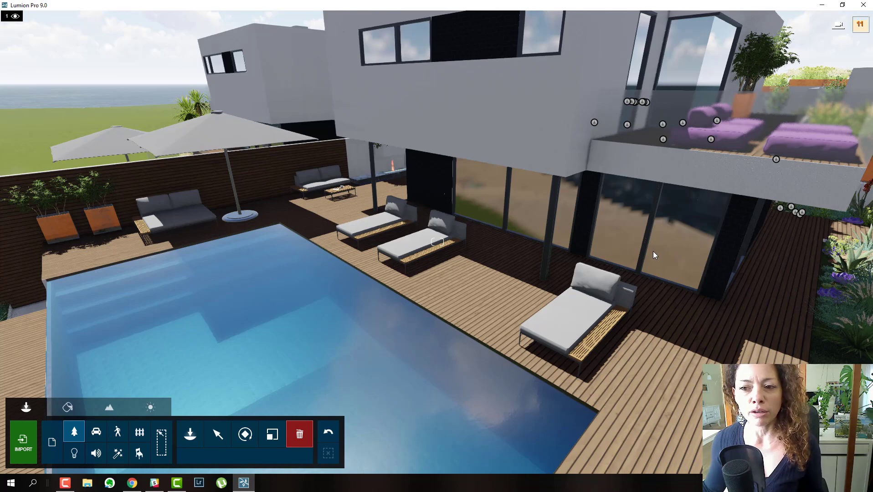
key("s")
key("q")
right_click_drag(436, 241, 542, 218)
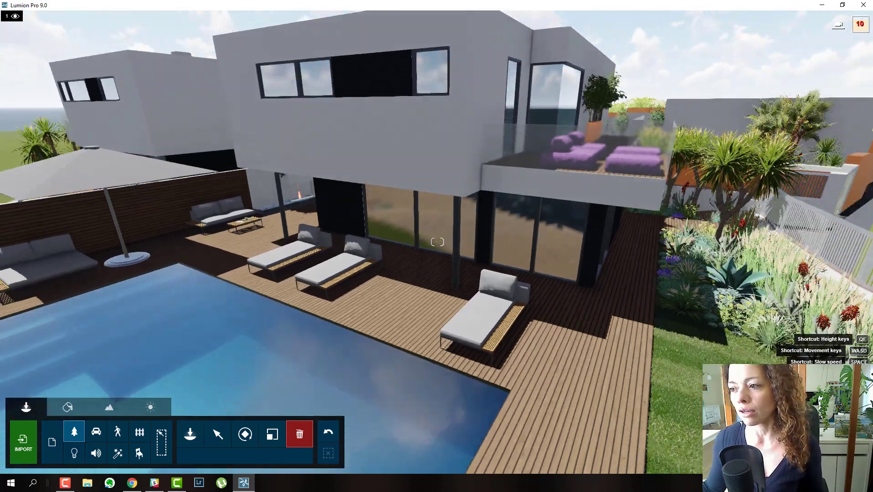
key("s")
key("w")
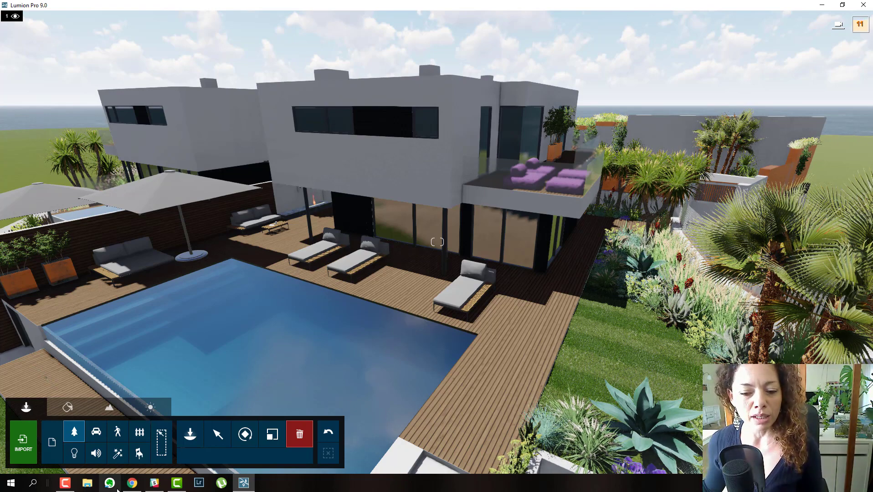
Switch to Chrome and view the home page of the Garden Design Tools course site on Thinkific
left_click(131, 485)
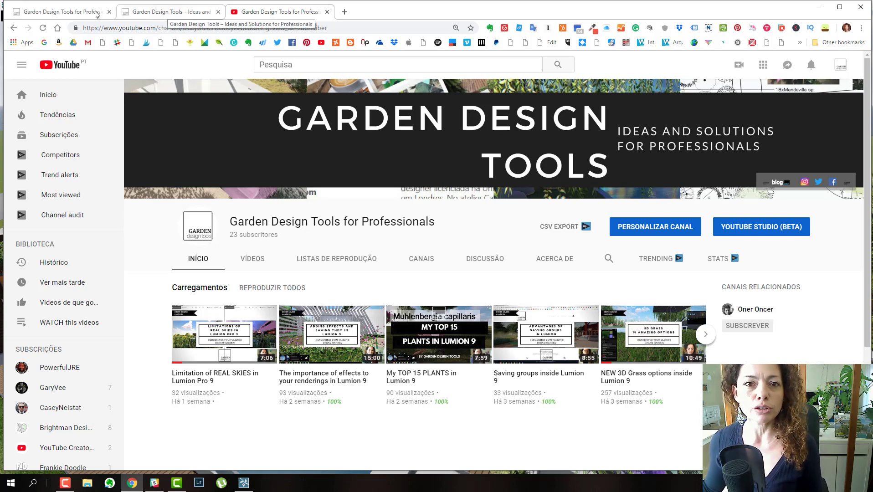
left_click(63, 14)
scroll(255, 111, "down", 5)
scroll(483, 234, "up", 5)
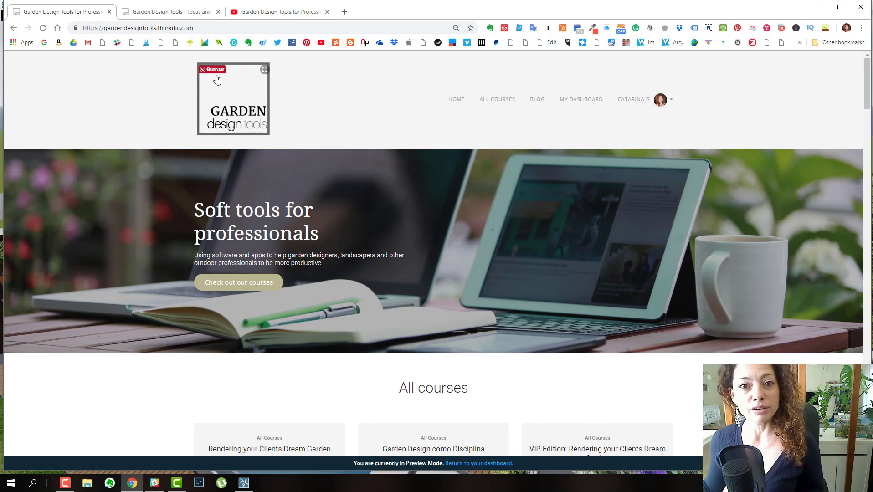
Look through the posts on the Garden Design Tools WordPress blog
left_click(173, 13)
scroll(245, 156, "down", 5)
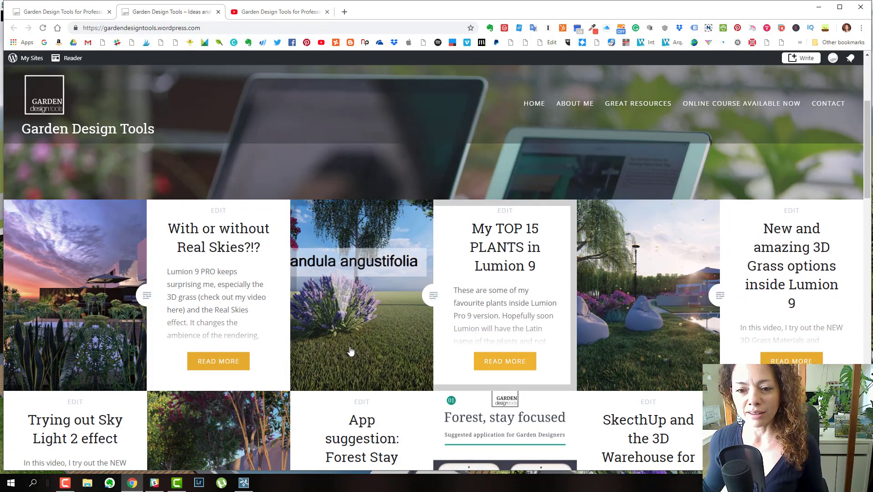
scroll(295, 331, "up", 4)
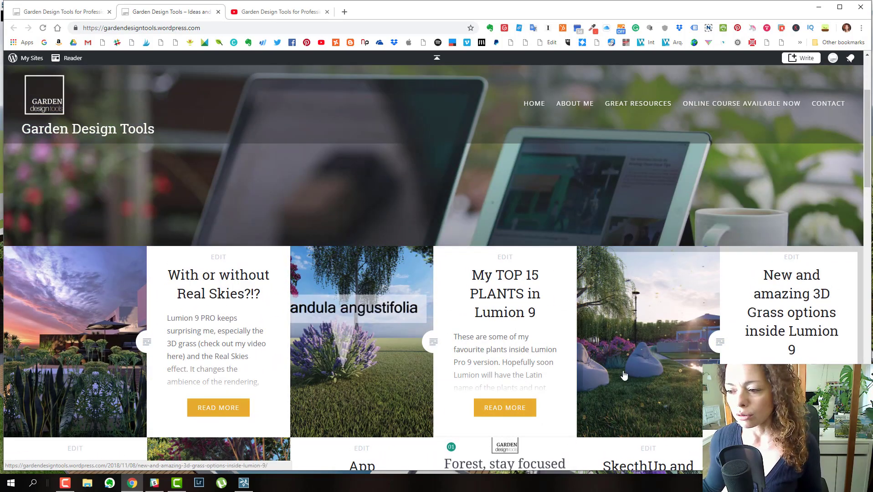
scroll(624, 375, "down", 4)
scroll(625, 375, "down", 10)
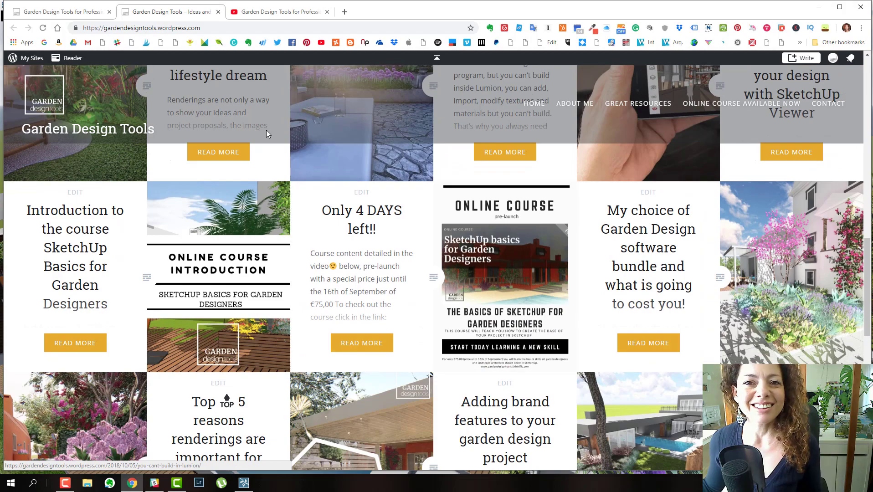